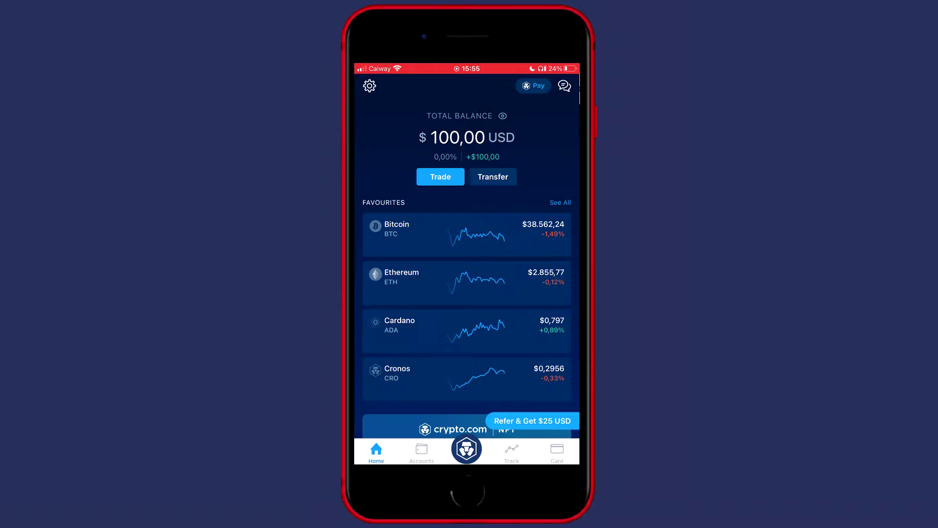
Go to the Settings page from the home dashboard's gear icon.
left_click(370, 86)
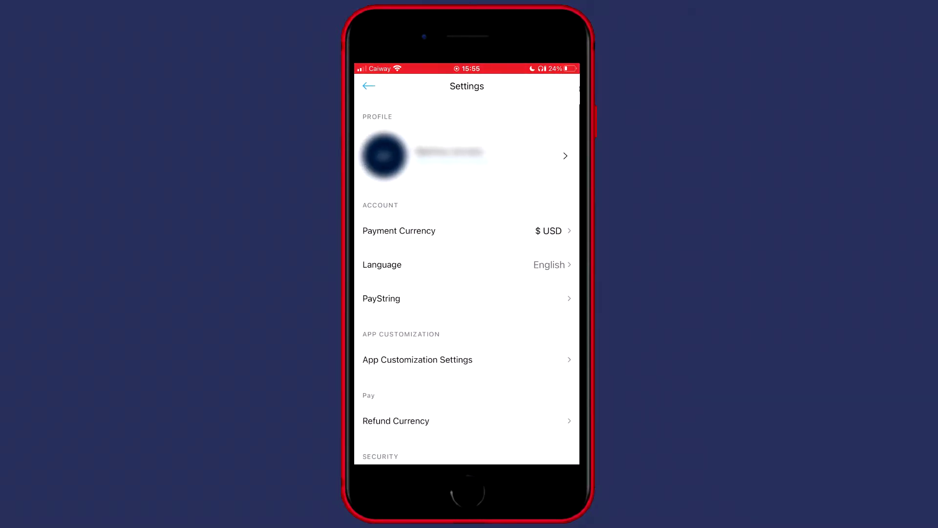
scroll(468, 284, "down", 5)
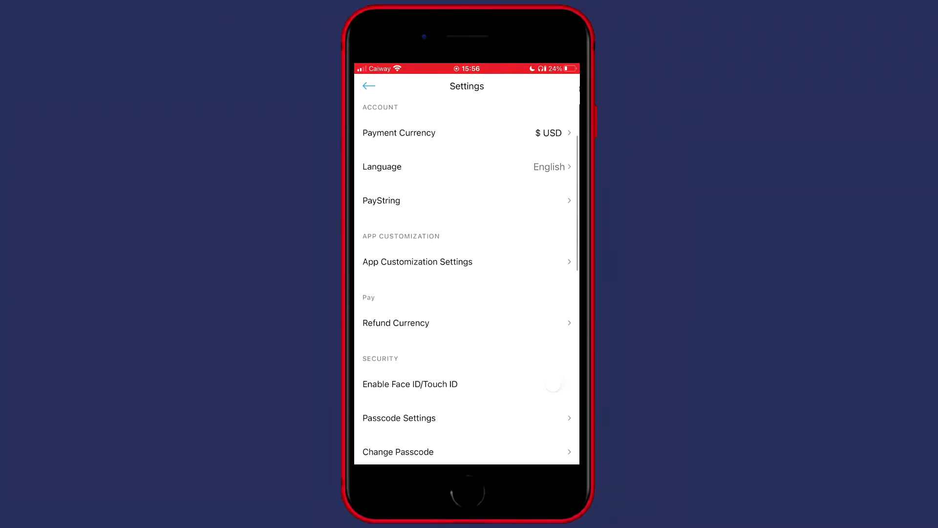
scroll(469, 285, "down", 1)
scroll(468, 285, "down", 1)
scroll(468, 284, "down", 1)
scroll(469, 284, "down", 1)
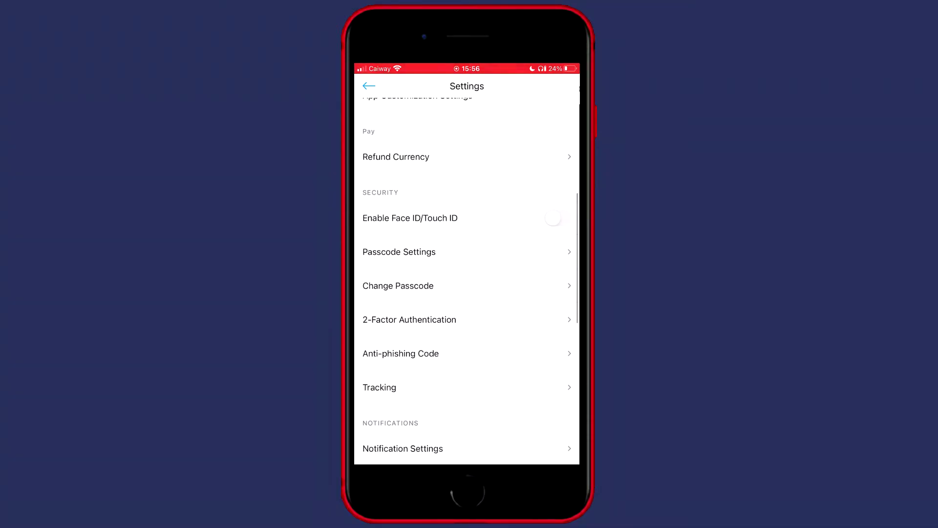
scroll(469, 285, "down", 1)
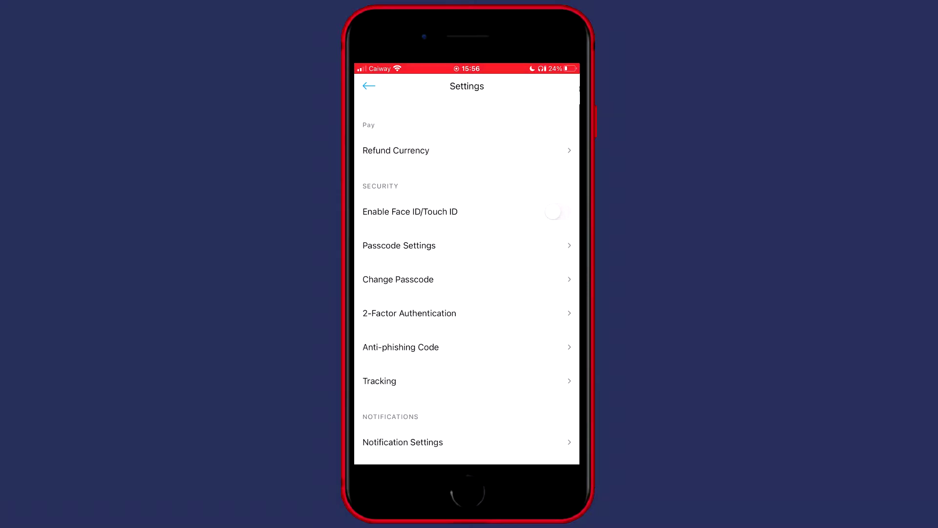
Enter the 2-Factor Authentication page from the Security section.
left_click(410, 313)
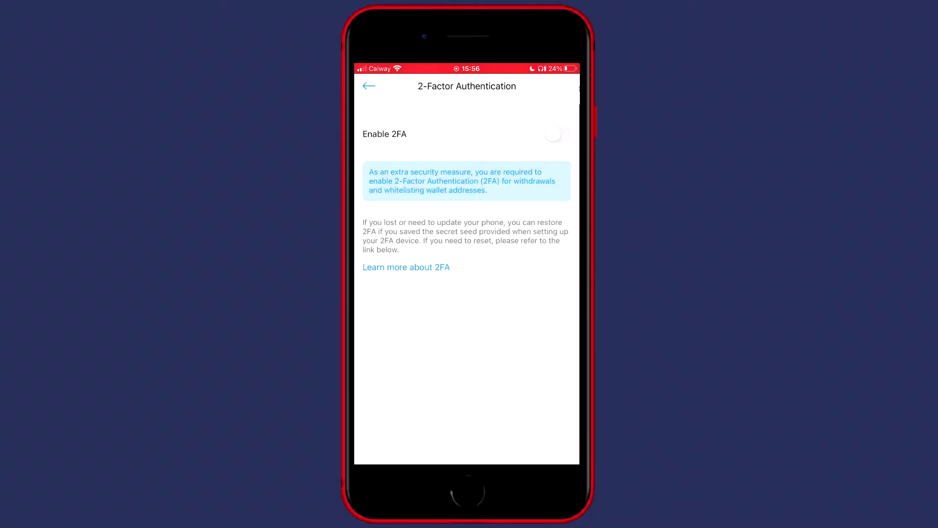
Switch on Enable 2FA to bring up the authenticator setup key.
left_click(555, 133)
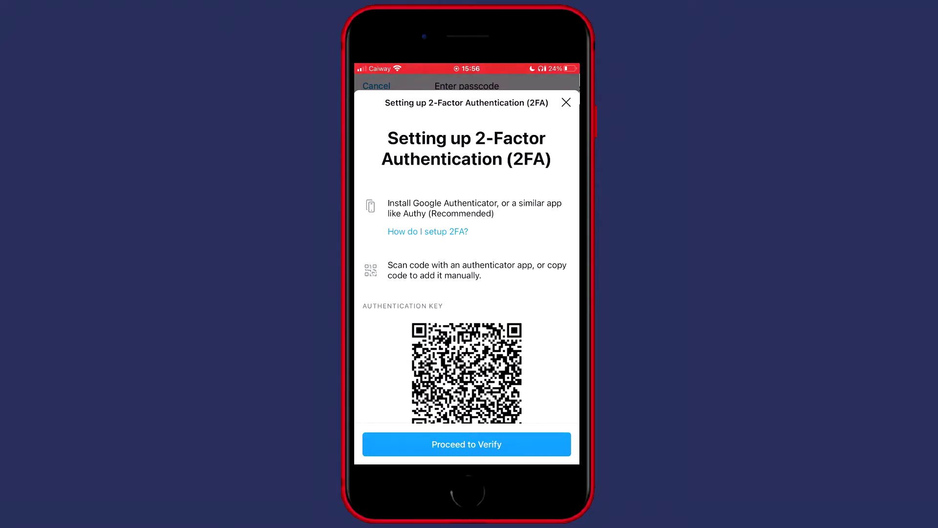
scroll(471, 270, "down", 1)
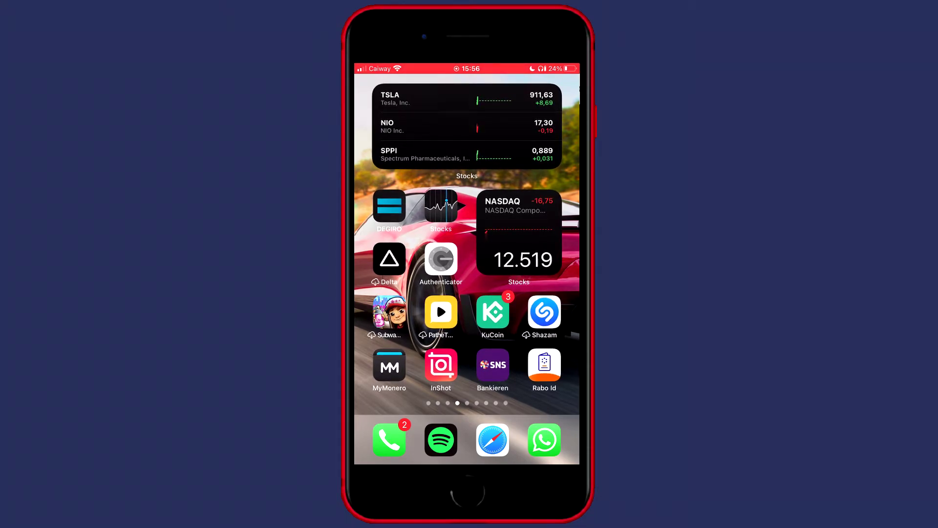
In Google Authenticator, start adding a new account via Enter a setup key.
left_click(440, 259)
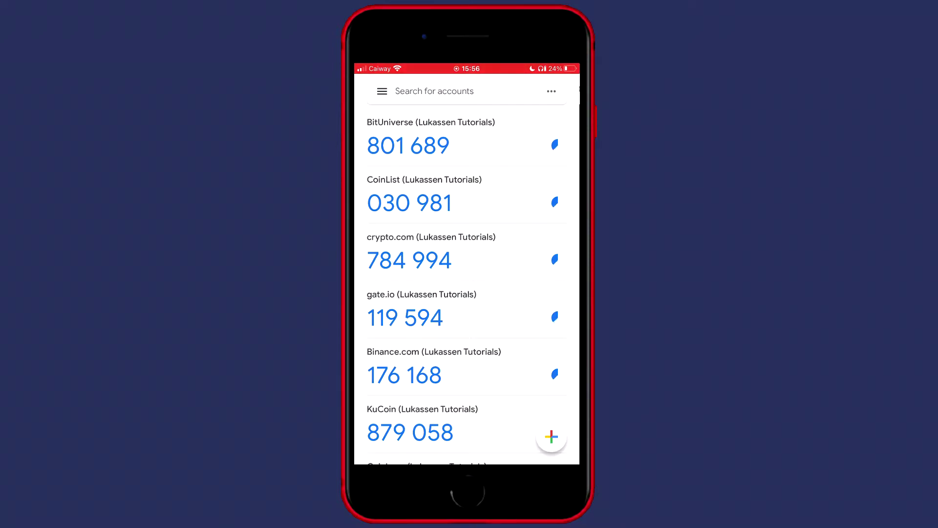
left_click(551, 437)
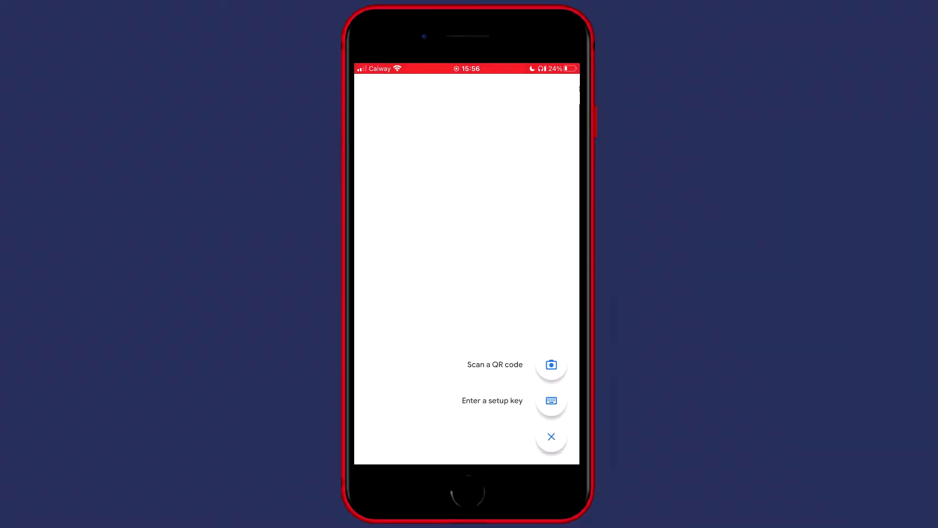
left_click(551, 400)
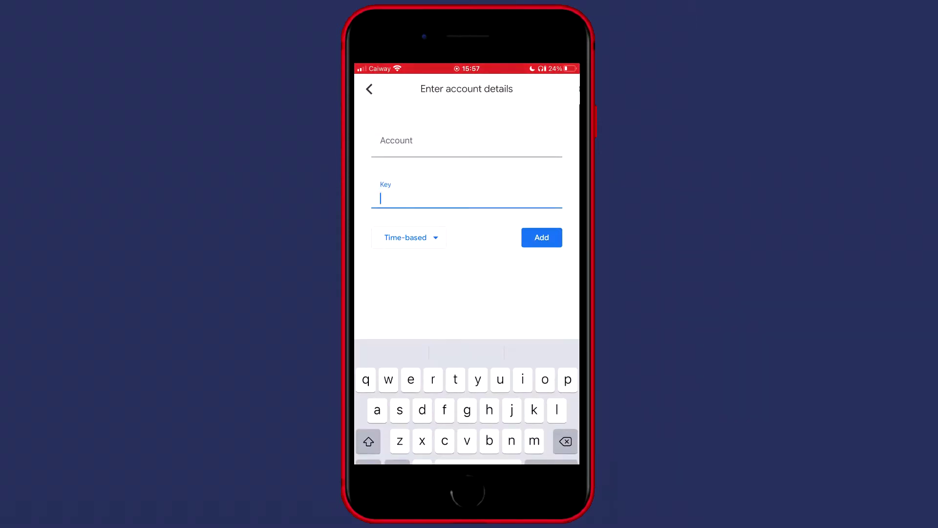
Add the account 'Crypto.com' with the pasted key and copy its verification code.
key("ctrl+v")
type("Vrypto")
key("BackSpace")
key("BackSpace")
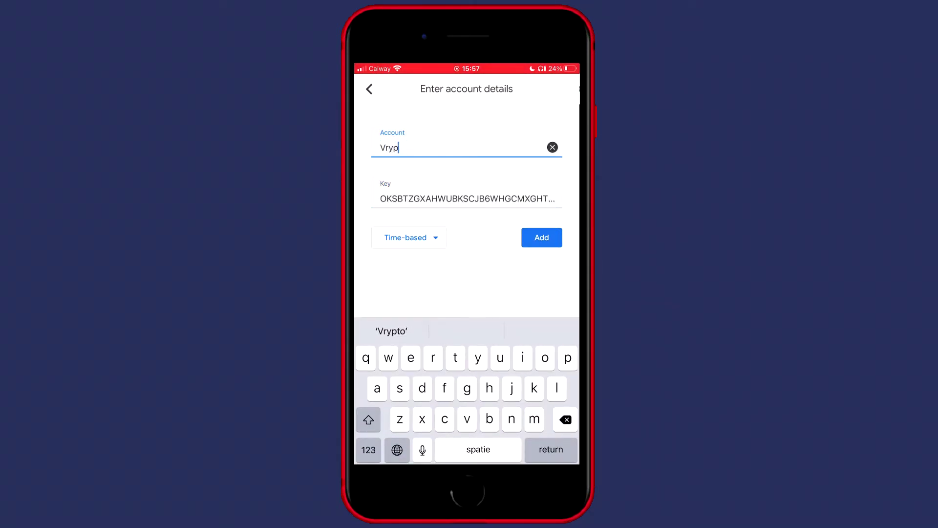
type("c")
key("BackSpace")
type("Cr")
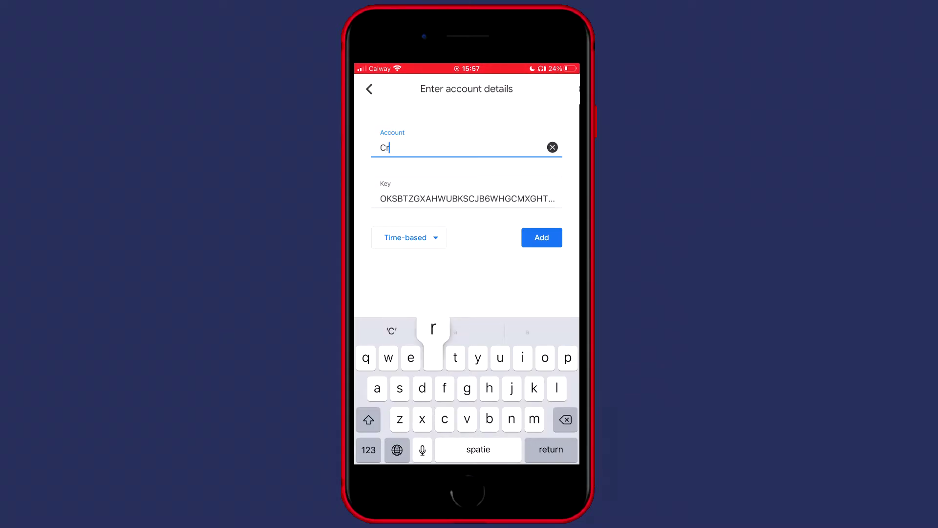
type("ypto.com")
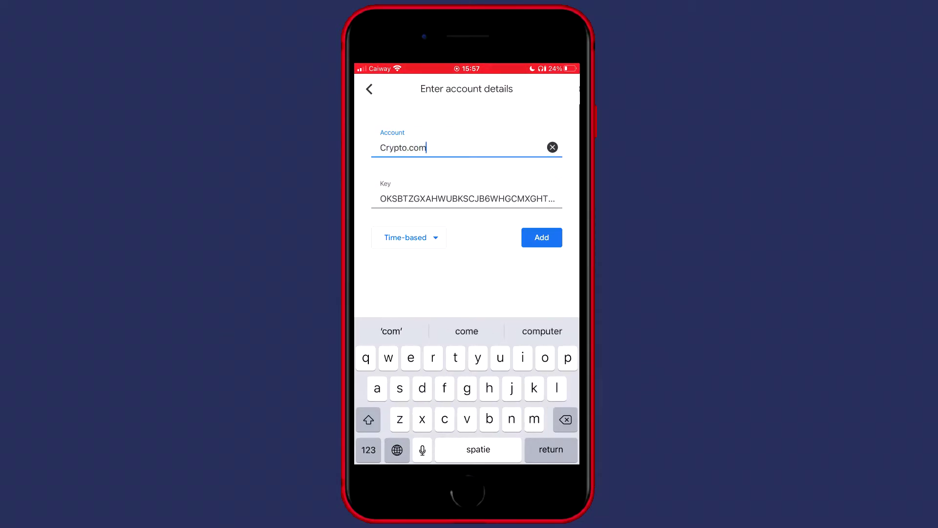
left_click(540, 237)
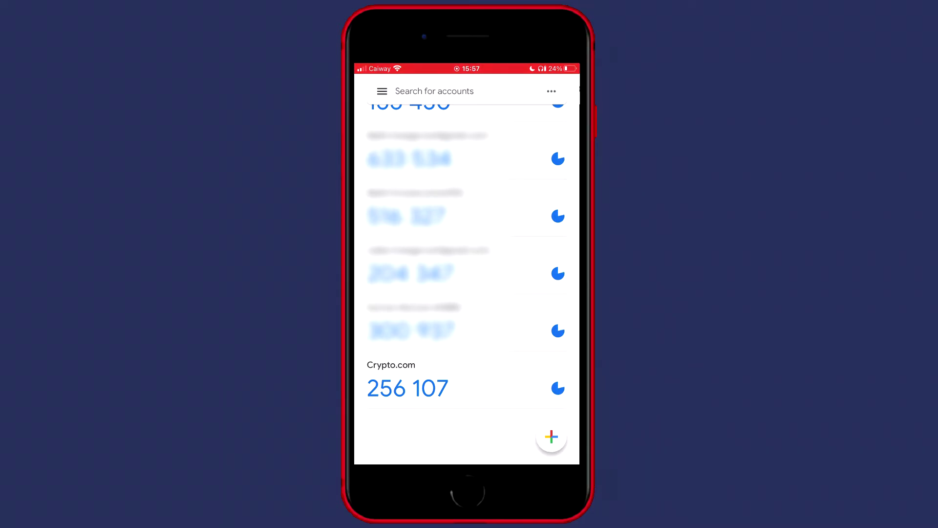
left_click(407, 388)
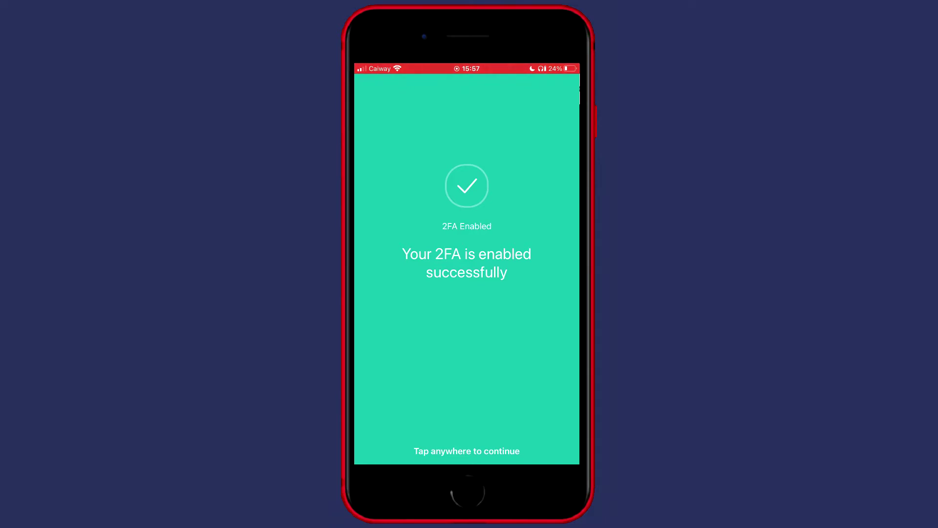
Dismiss the 2FA enabled message and toggle off Transfer to Exchange protection.
left_click(466, 264)
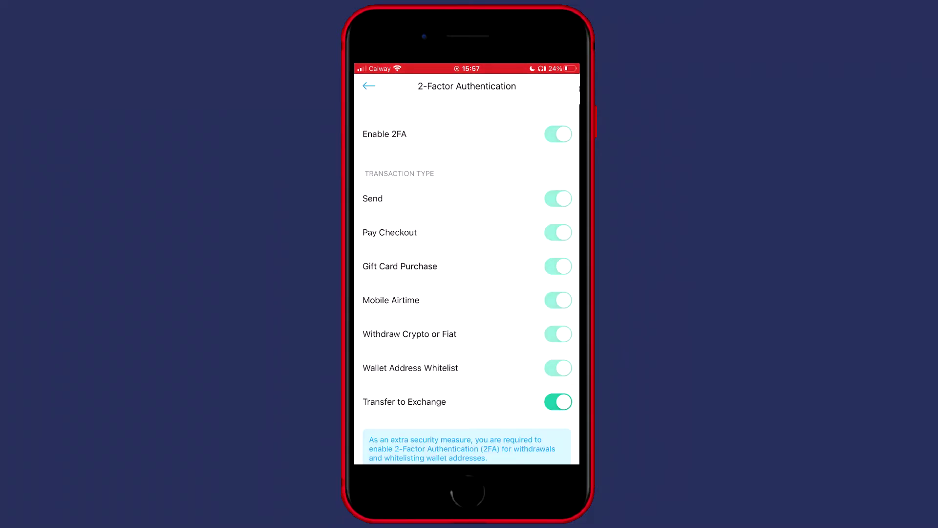
scroll(466, 278, "down", 2)
scroll(467, 279, "up", 3)
left_click(557, 402)
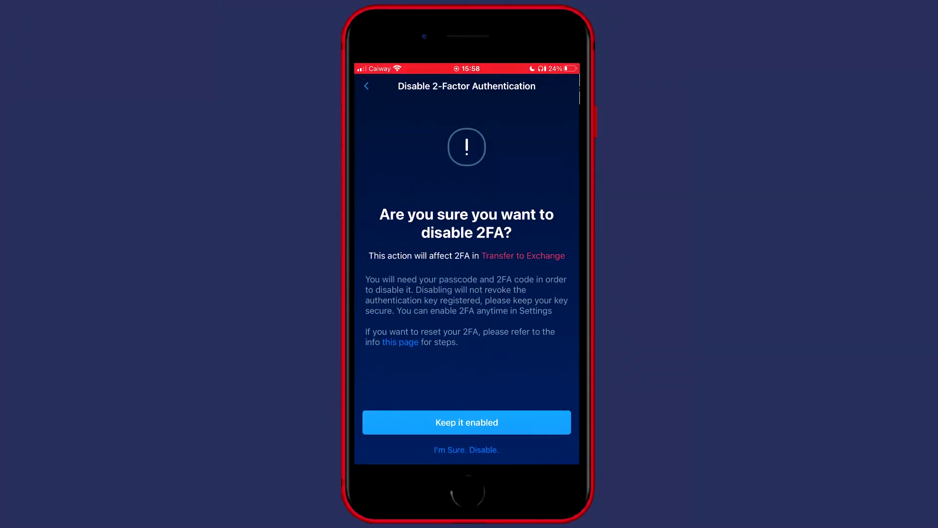
Confirm with the pasted 2FA code so Transfer to Exchange is no longer protected.
left_click(466, 449)
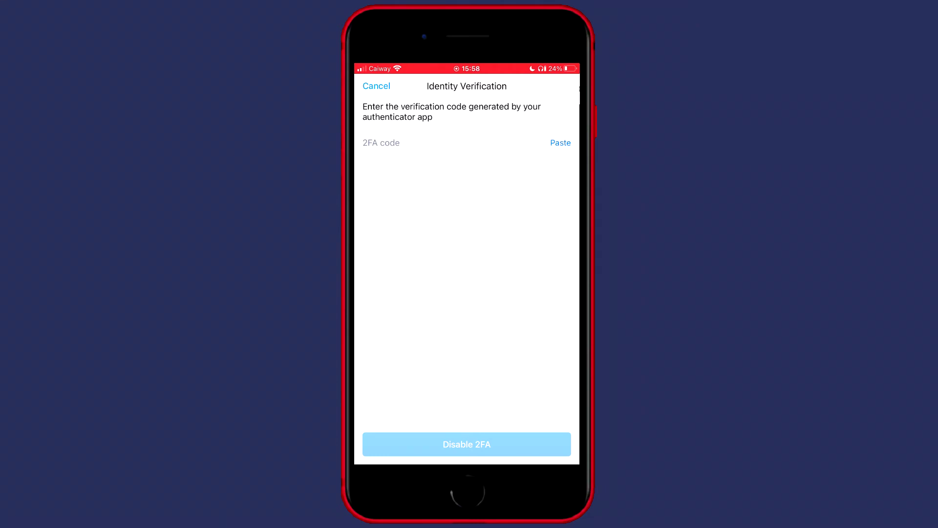
left_click(561, 142)
left_click(467, 444)
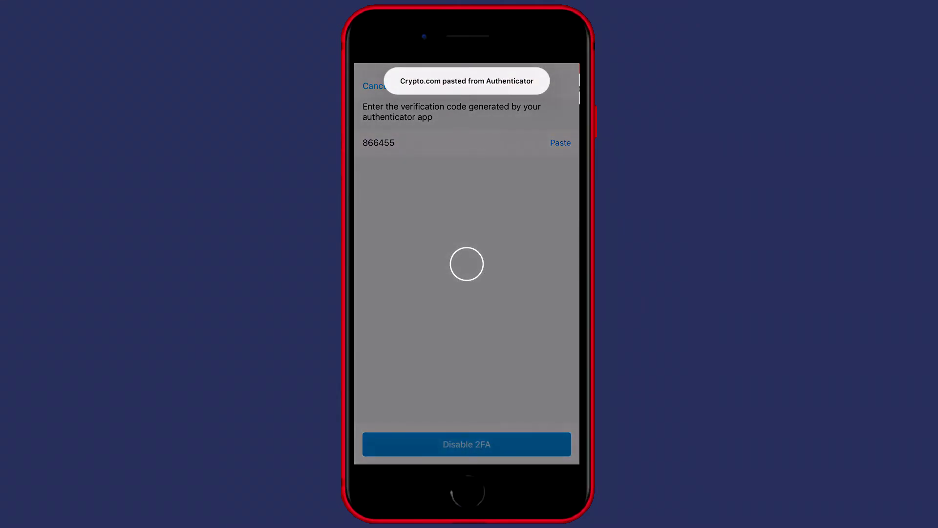
left_click(467, 264)
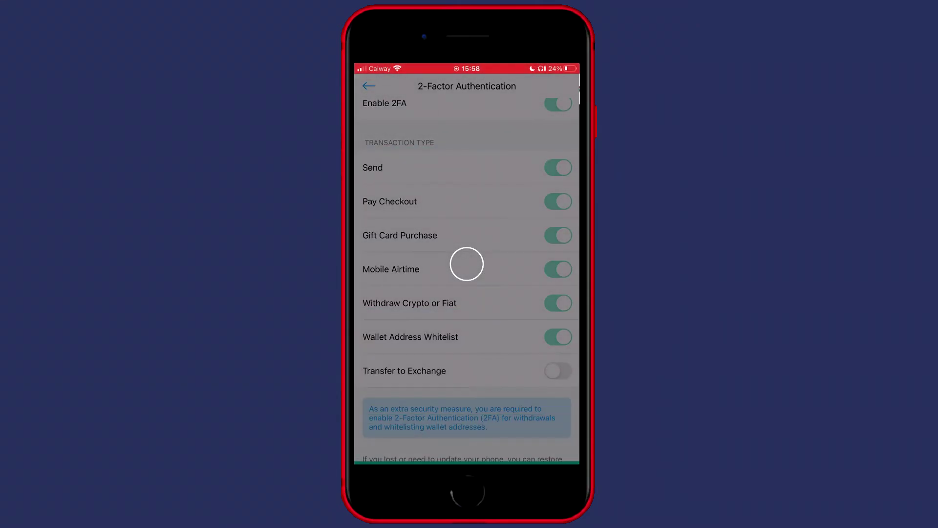
scroll(467, 279, "up", 2)
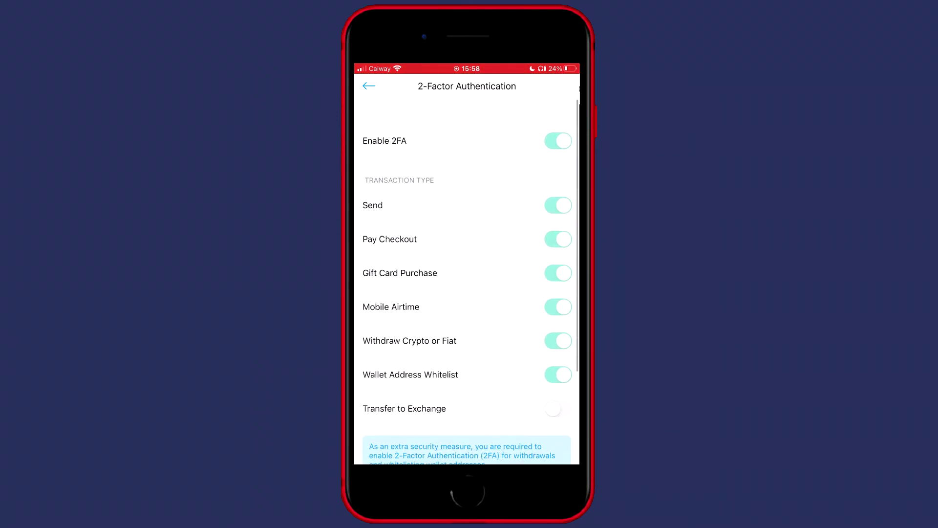
scroll(467, 279, "down", 3)
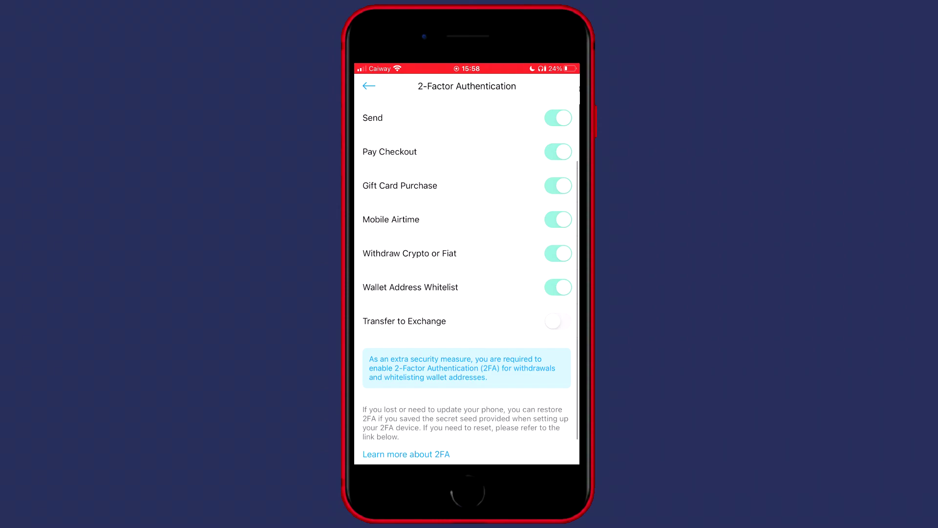
Back out of the 2FA page and Settings to the home dashboard.
left_click(368, 85)
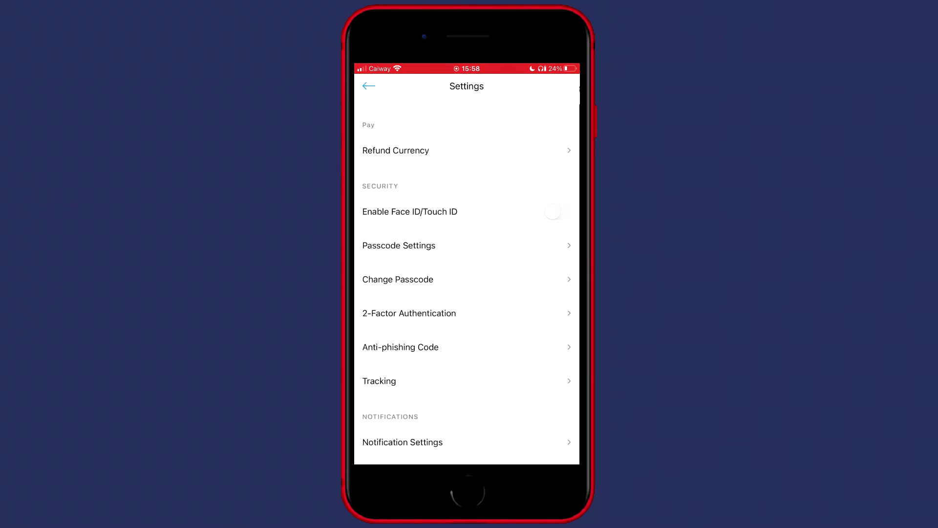
scroll(467, 279, "up", 3)
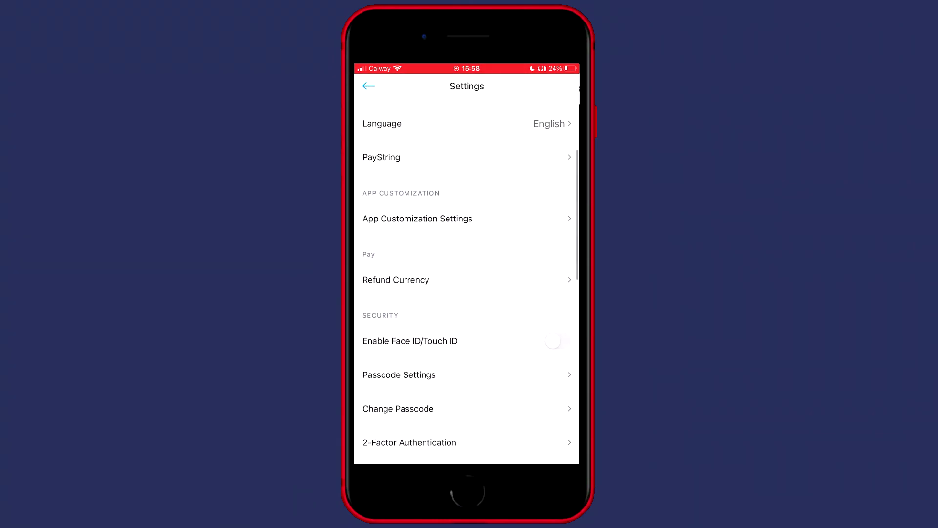
left_click(369, 85)
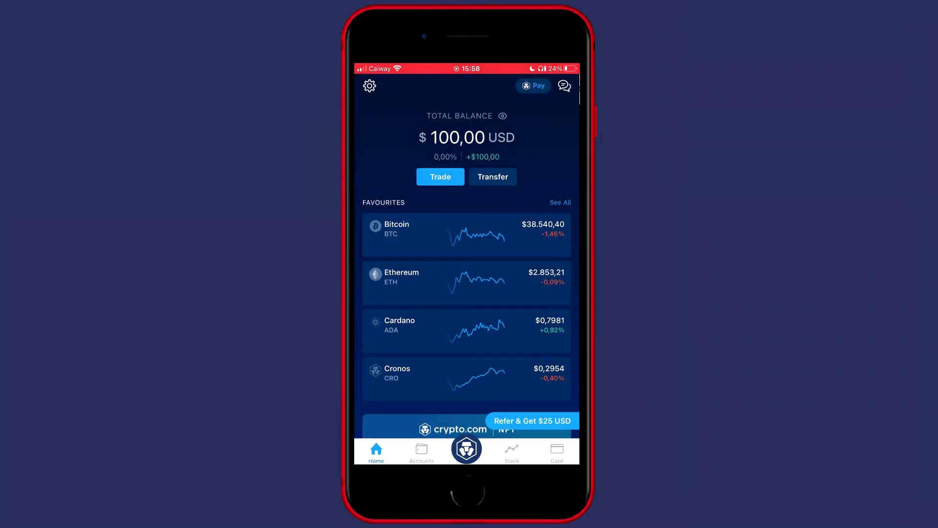
Pull down the home dashboard to reload balances and prices.
left_click_drag(466, 220, 467, 308)
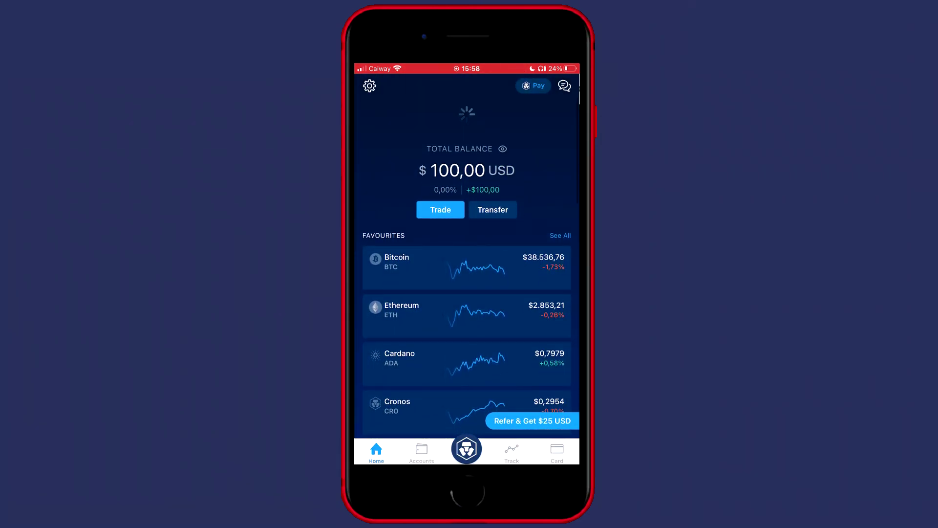